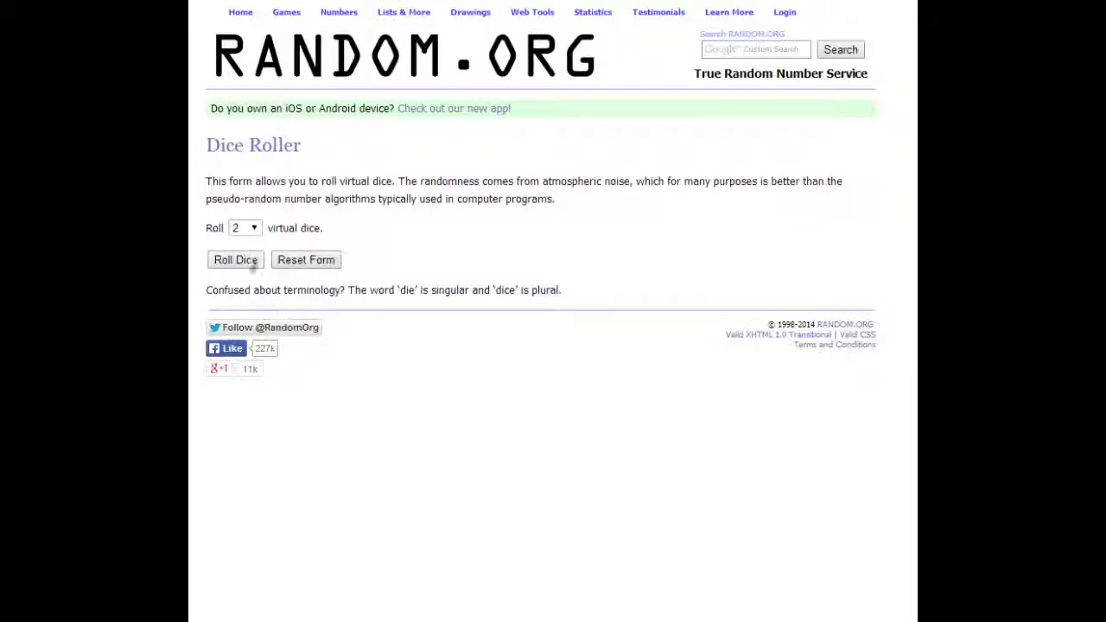
- Roll the dice, then shuffle the six-name list six times in the List Randomizer
left_click(242, 260)
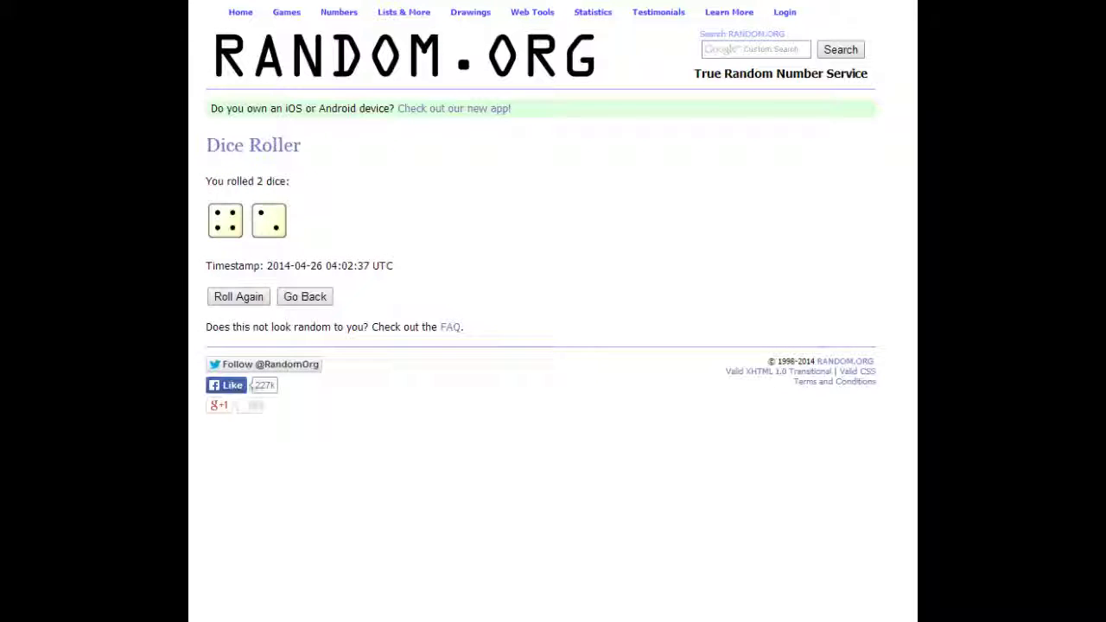
left_click(250, 548)
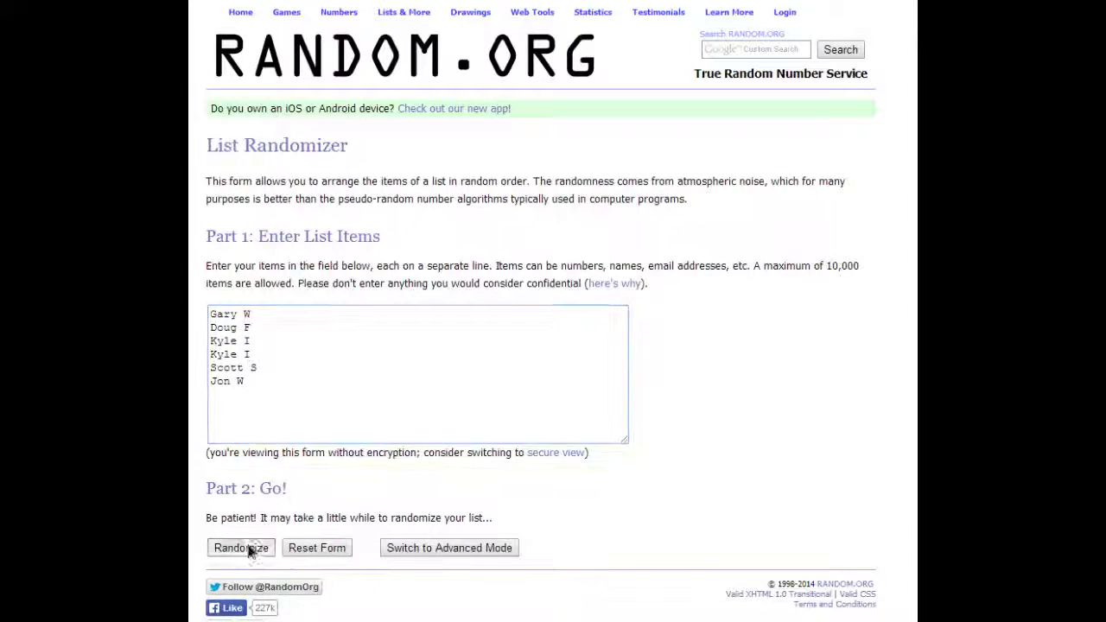
left_click(242, 333)
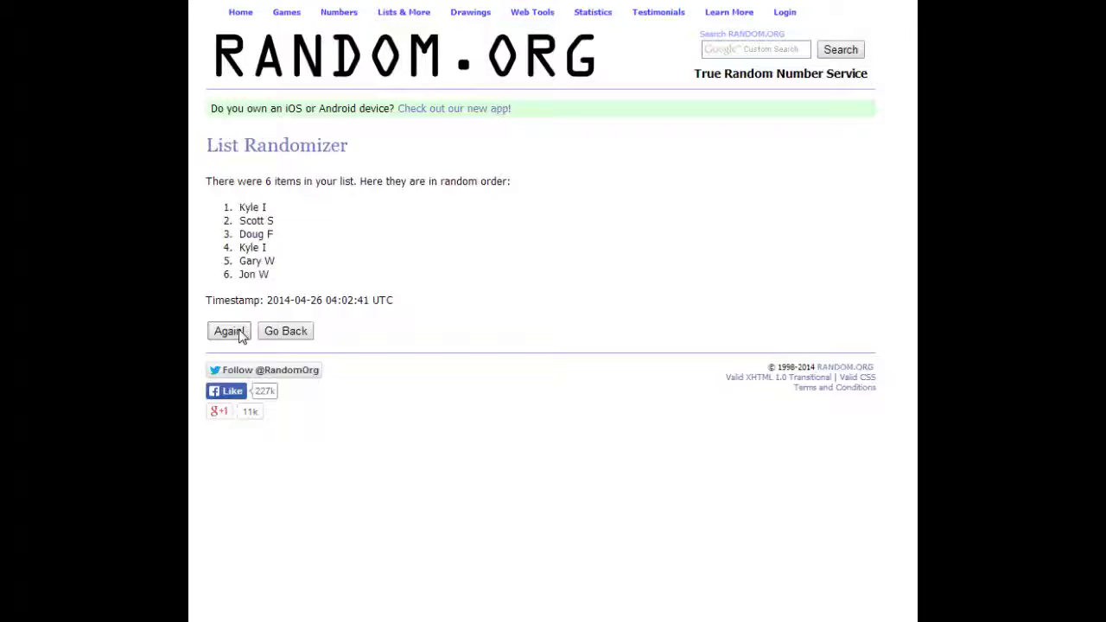
left_click(236, 359)
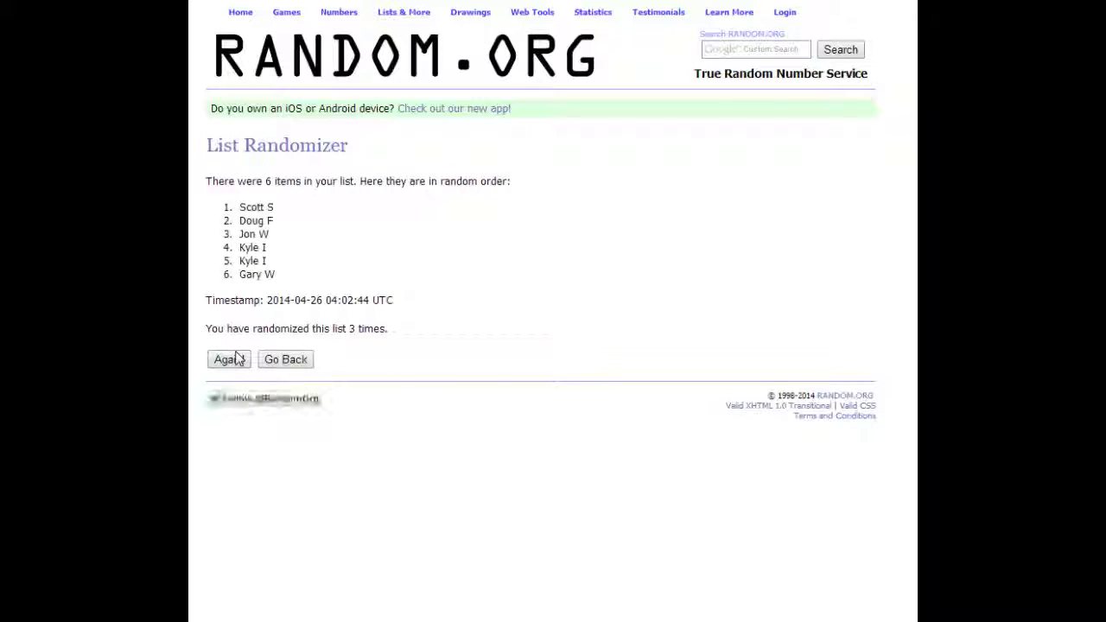
left_click(238, 361)
left_click(238, 361)
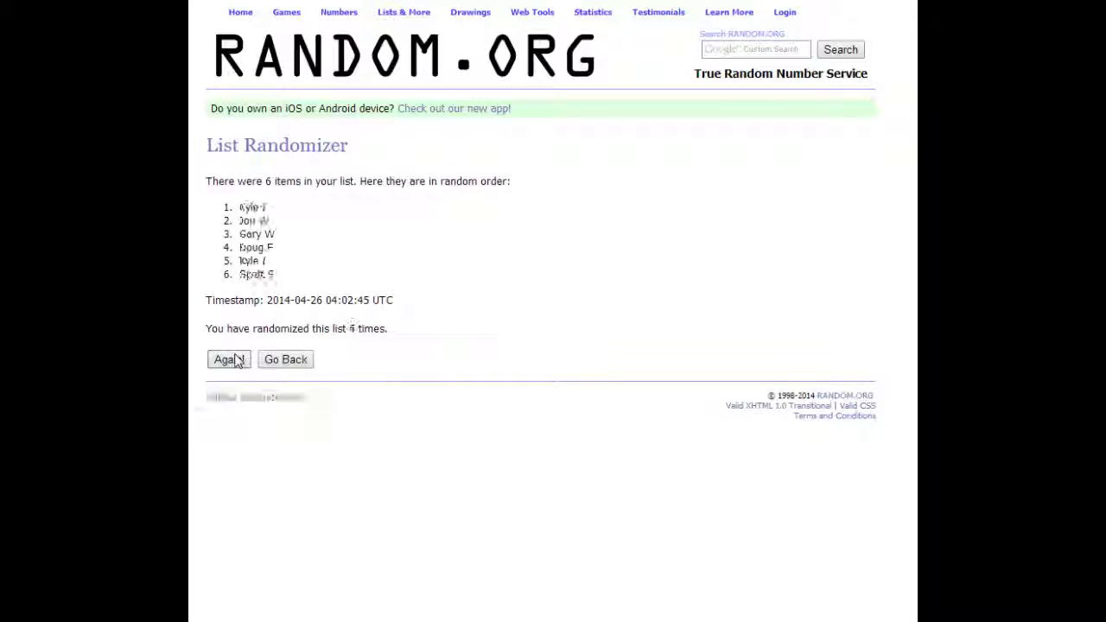
left_click(237, 363)
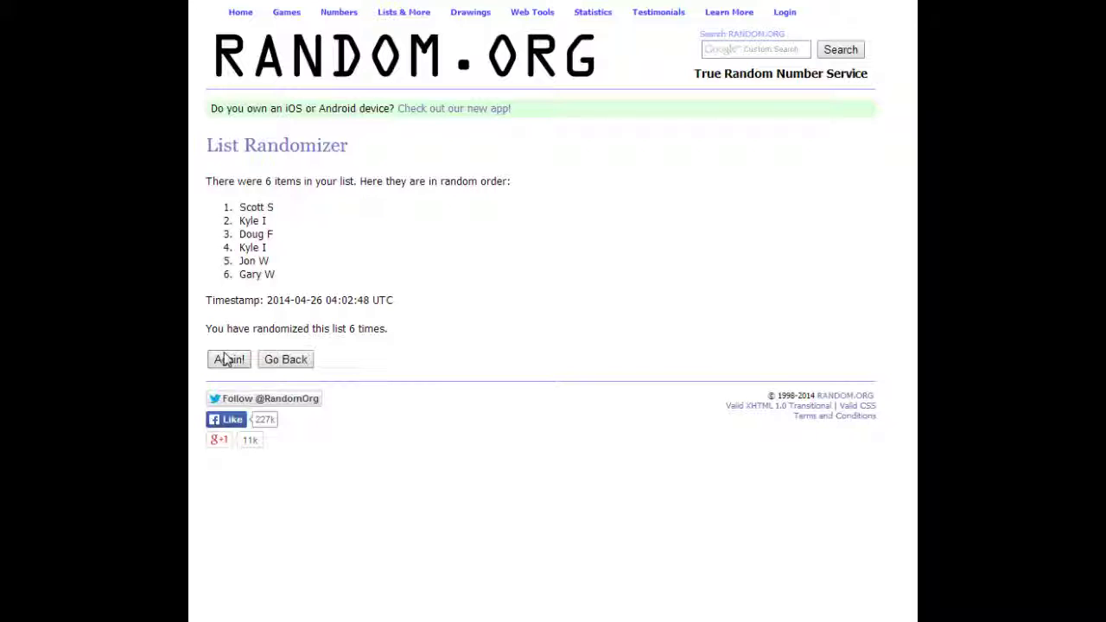
- Copy the six randomized names and switch back to Excel
left_click_drag(294, 281, 292, 240)
right_click(292, 240)
left_click(316, 244)
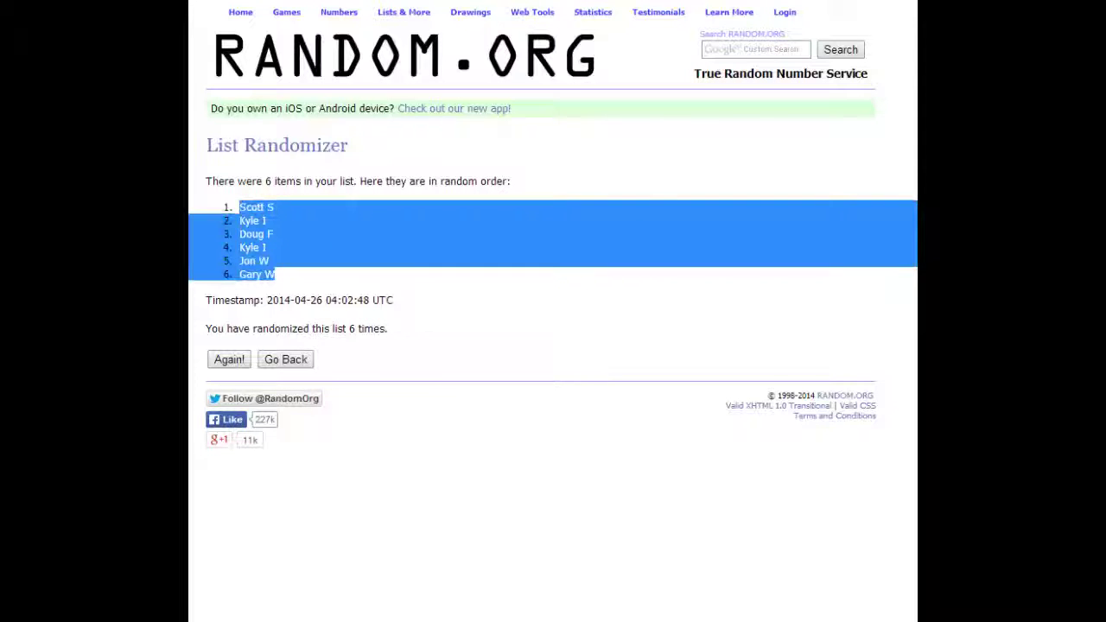
key("alt+Tab")
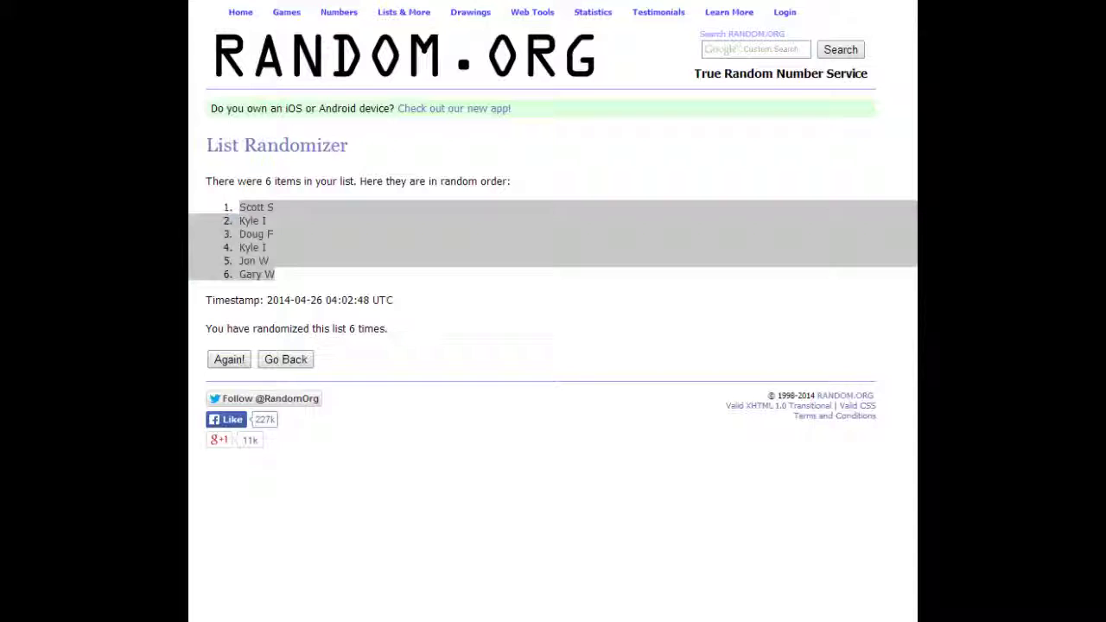
- Clear the old picks in B2:B7 and the A10 note, then paste the shuffled names at A10
key("alt+Tab")
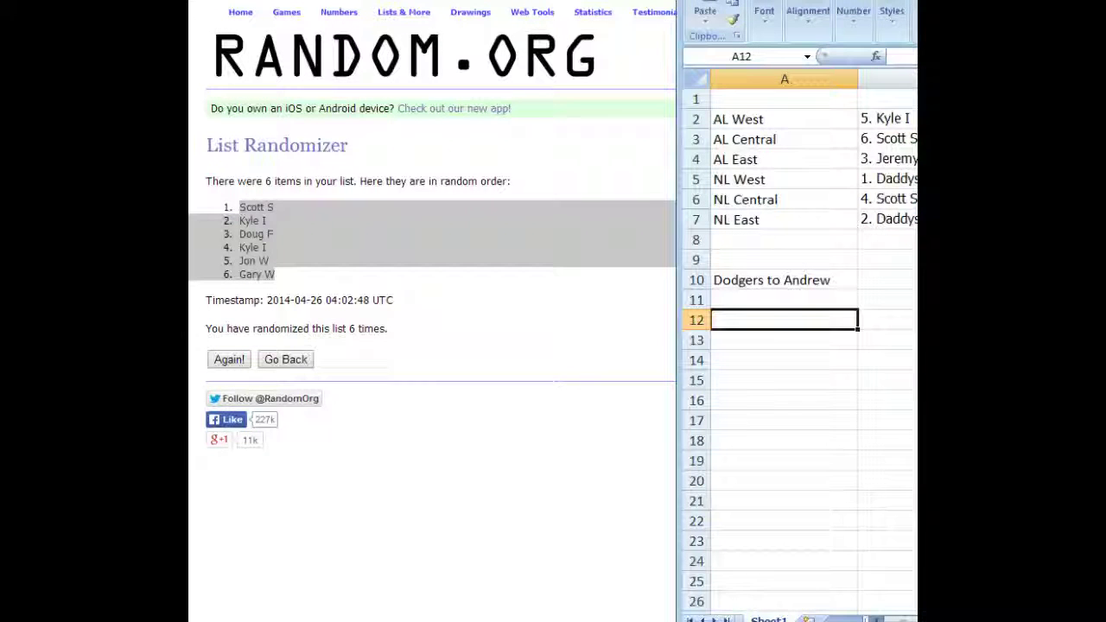
left_click_drag(882, 221, 882, 118)
left_click_drag(862, 190, 821, 192)
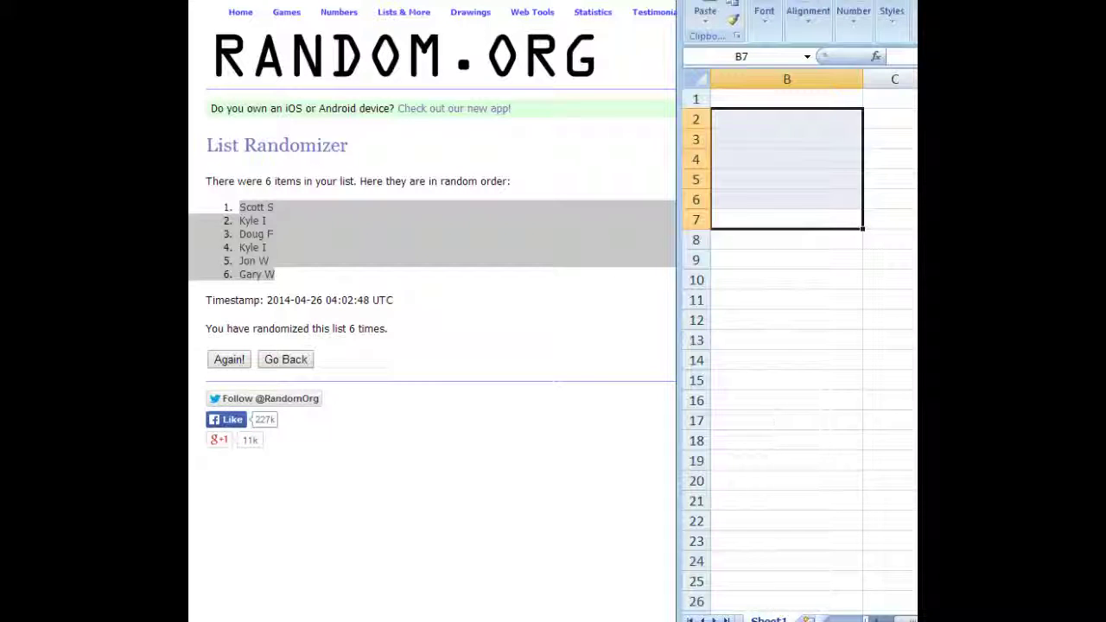
left_click(793, 279)
key("Delete")
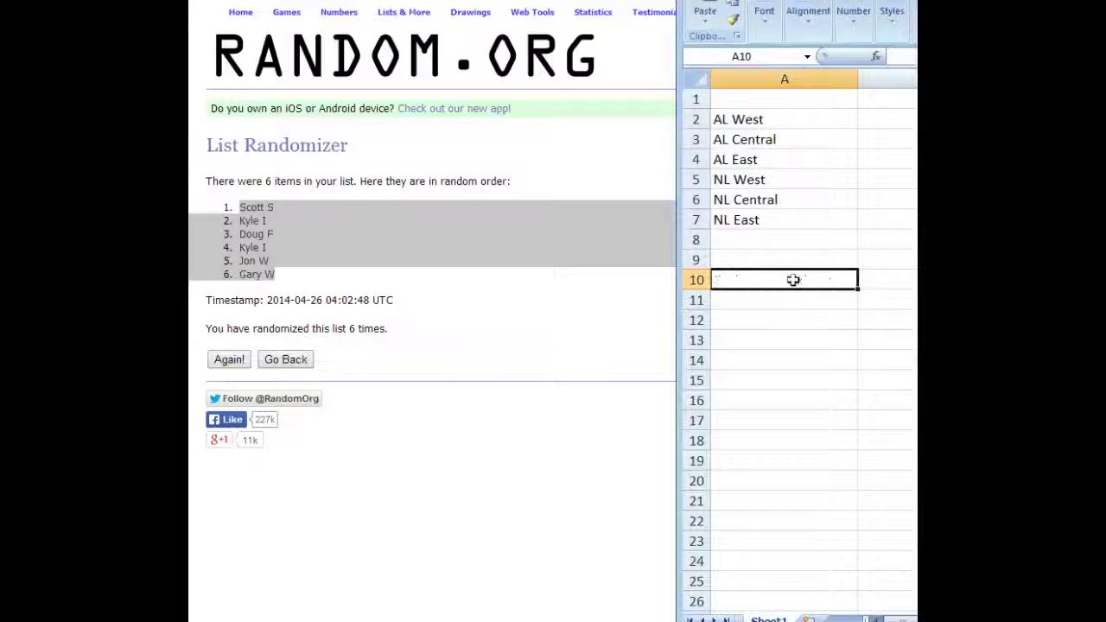
mouse_move(883, 5)
left_mouse_down()
mouse_move(454, 7)
mouse_move(437, 20)
left_mouse_up()
right_click(366, 354)
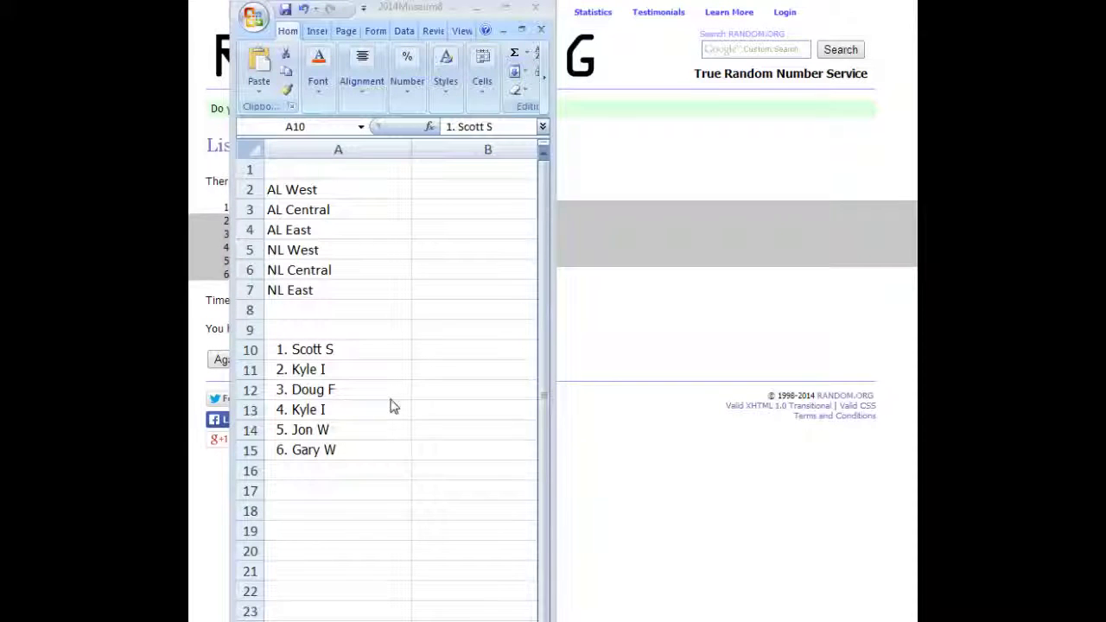
- Move the first-drawn name from A10 to B4 beside AL East, then enlarge the Excel window
left_click(306, 349)
right_click(308, 351)
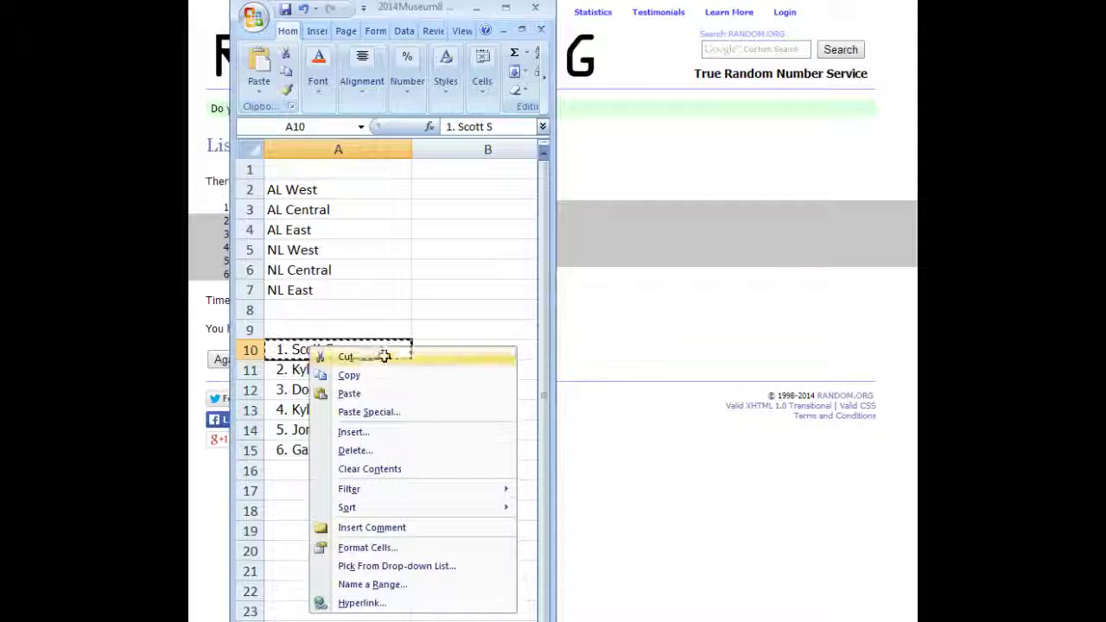
left_click(383, 355)
right_click(429, 231)
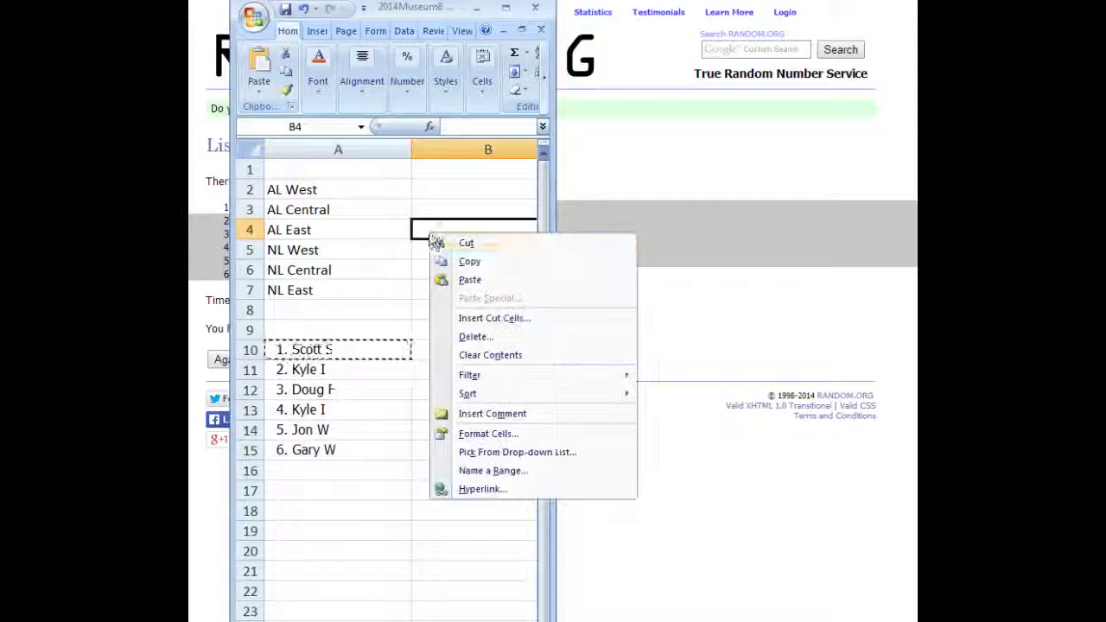
left_click(487, 288)
left_click_drag(417, 150, 399, 150)
left_click_drag(456, 7, 463, 0)
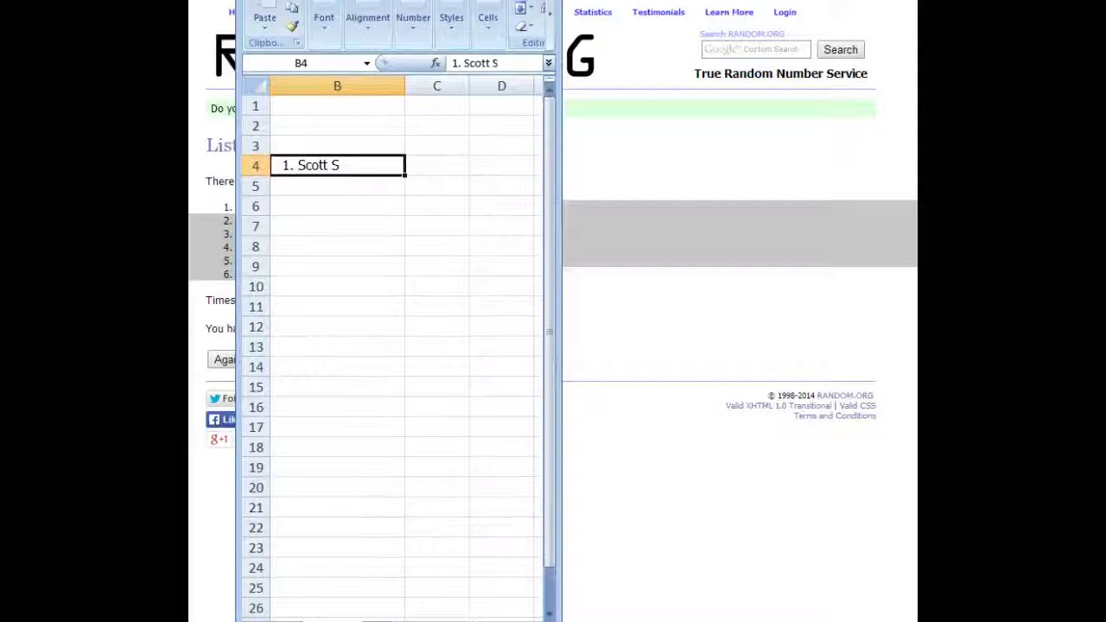
left_click_drag(470, 611, 458, 612)
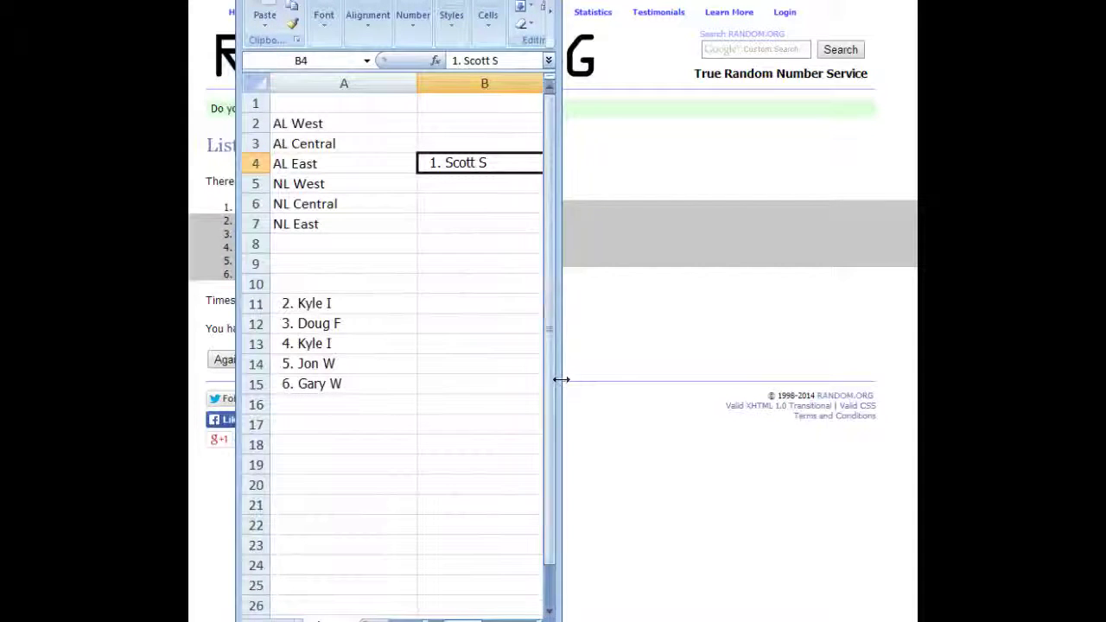
mouse_move(562, 378)
left_mouse_down()
mouse_move(696, 378)
mouse_move(620, 386)
left_mouse_up()
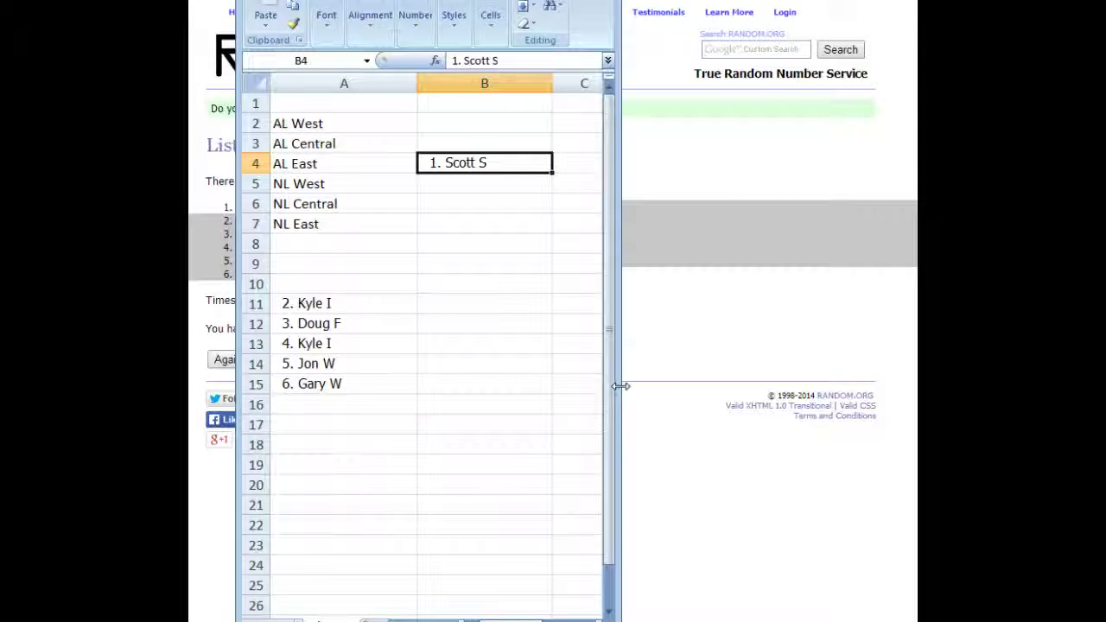
- Move the second and third picks beside NL West and NL Central
left_click(365, 303)
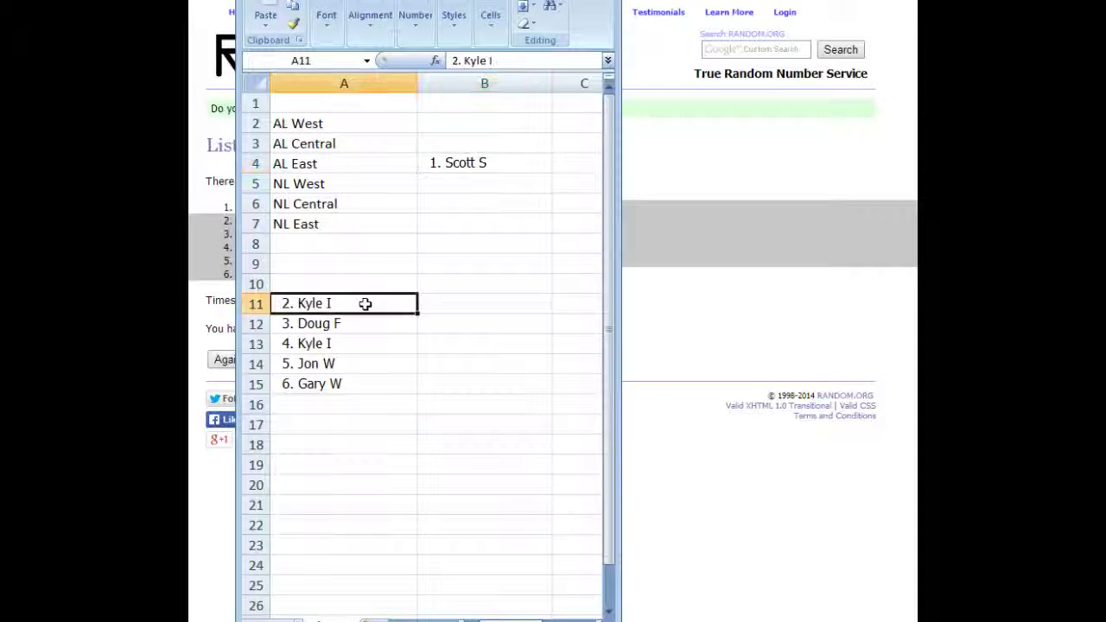
right_click(365, 303)
left_click(397, 331)
left_click(456, 187)
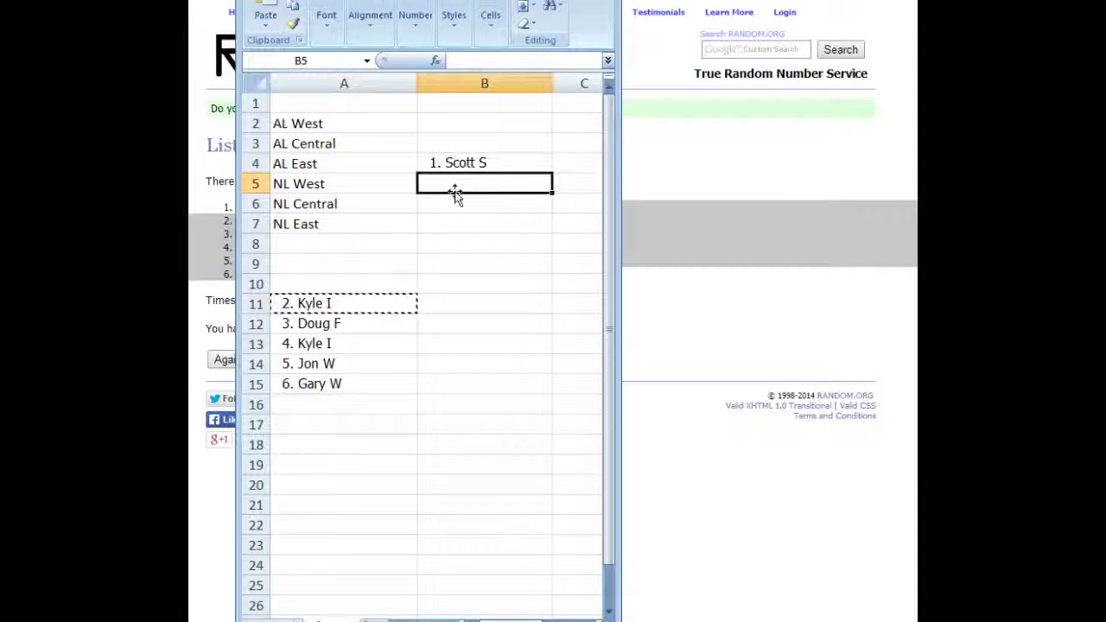
right_click(456, 188)
left_click(495, 236)
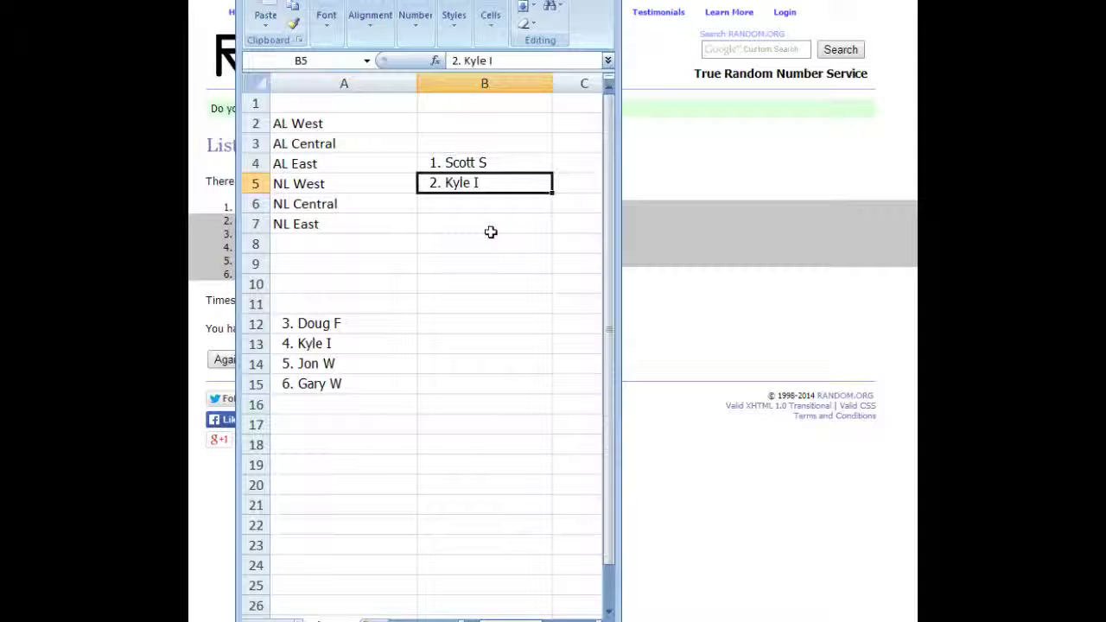
left_click(341, 323)
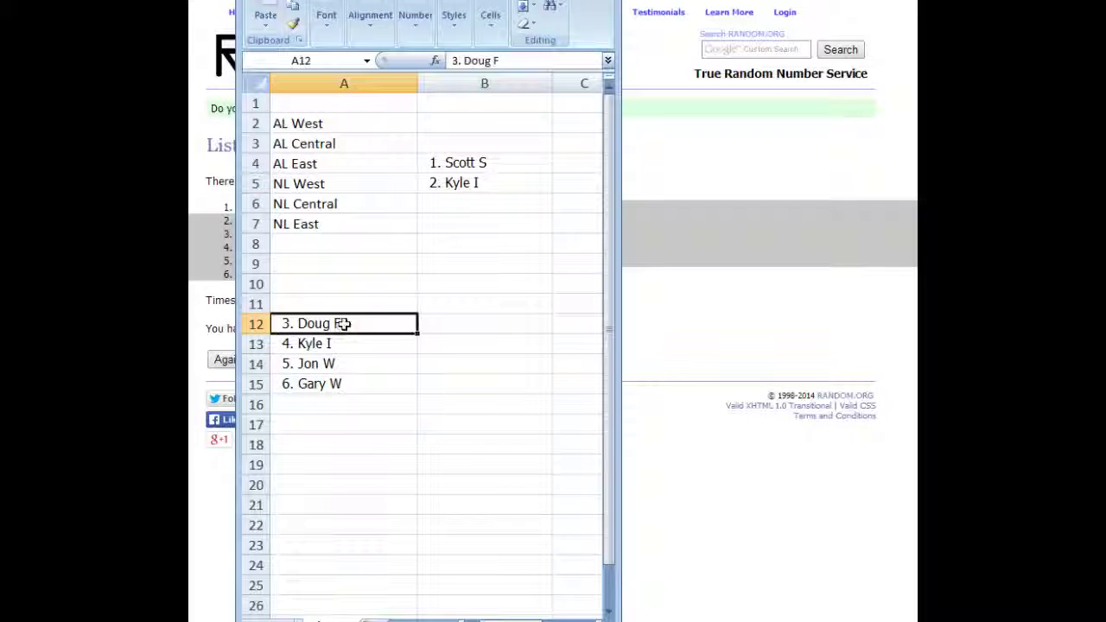
right_click(344, 325)
left_click(381, 336)
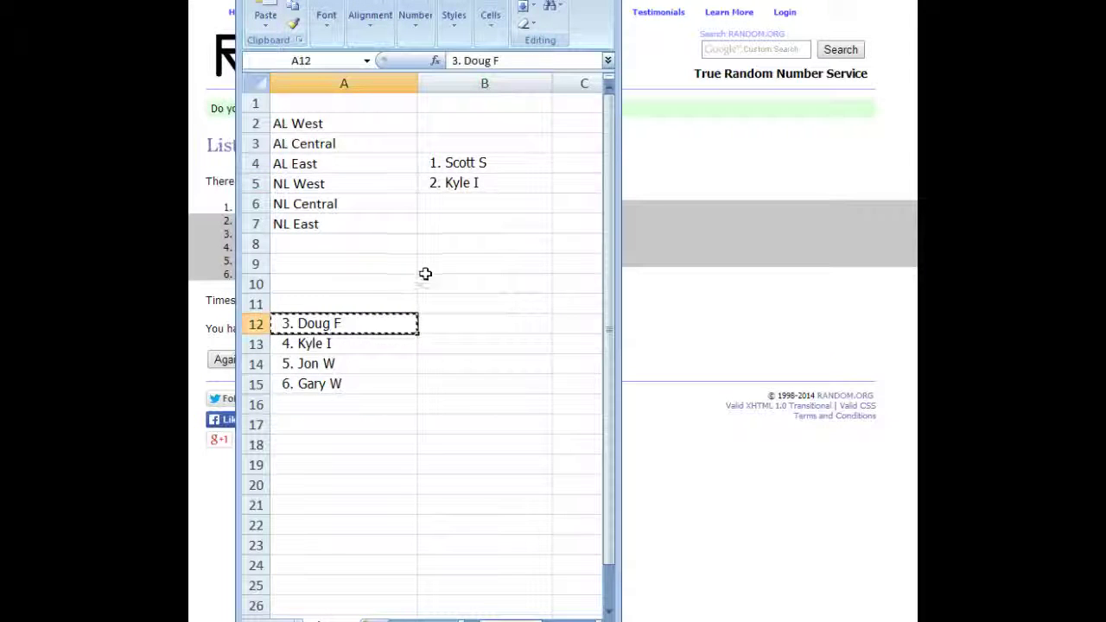
left_click(458, 200)
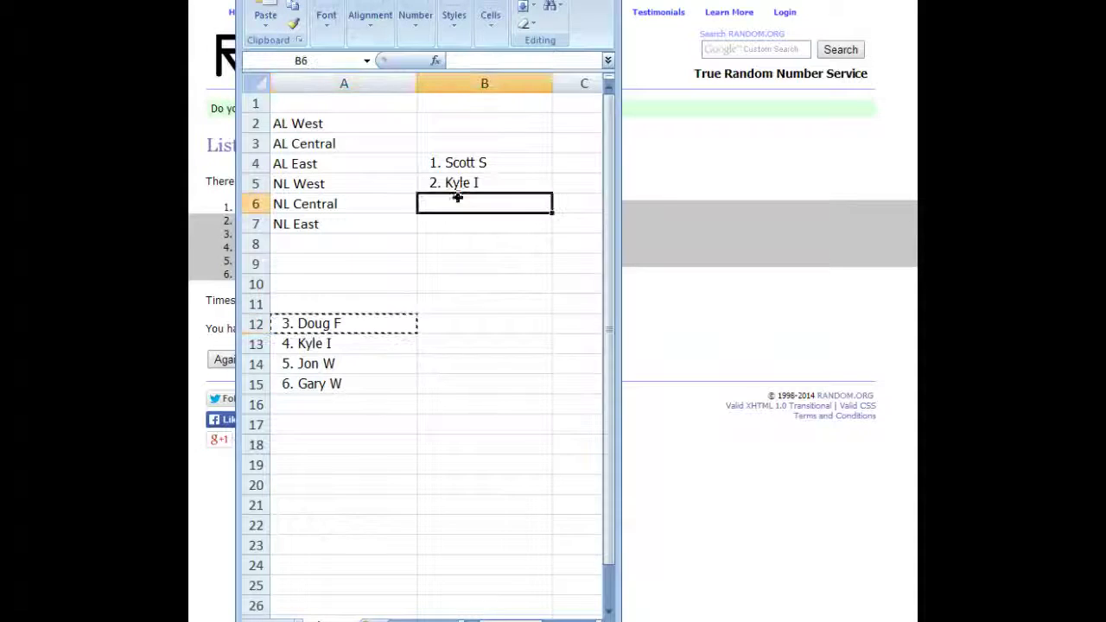
right_click(460, 204)
left_click(481, 247)
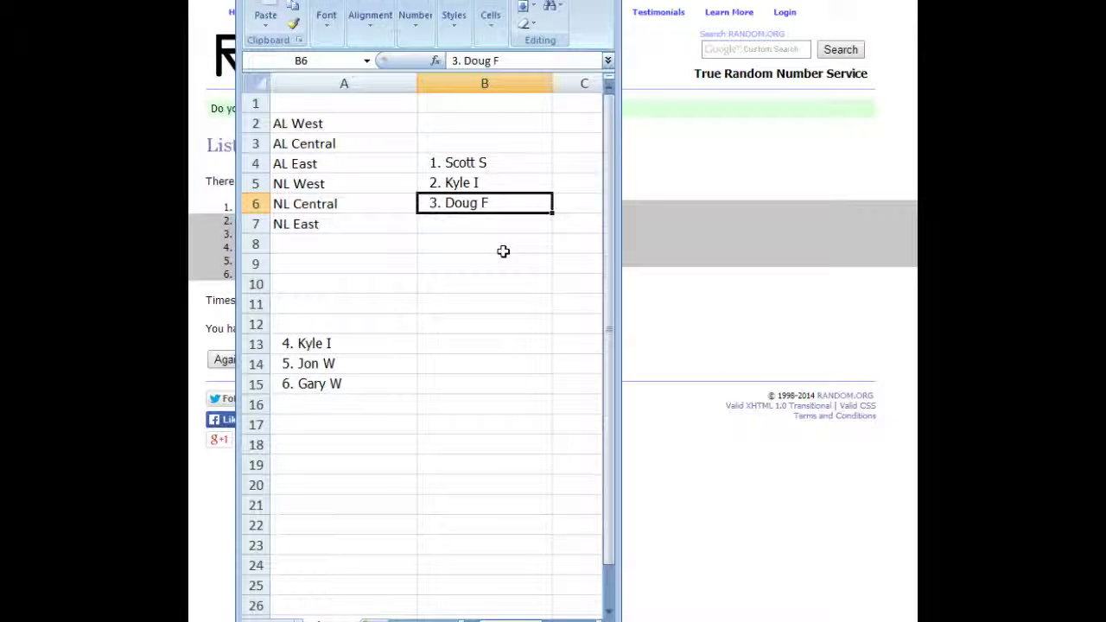
- Move the fourth and fifth picks beside AL West and AL Central
left_click(351, 342)
right_click(351, 341)
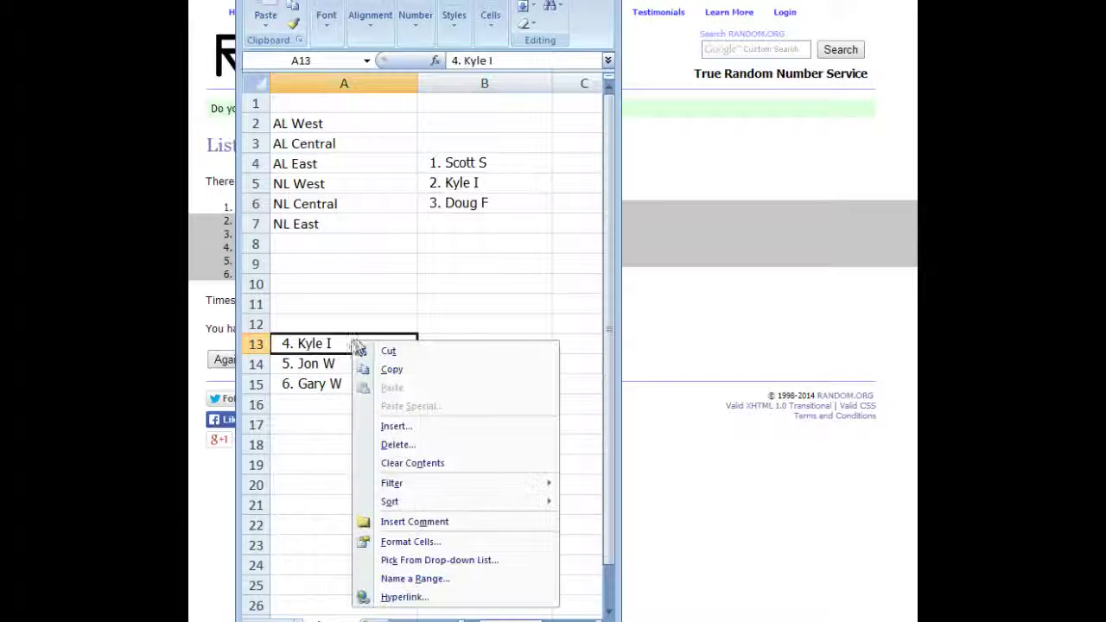
left_click(401, 354)
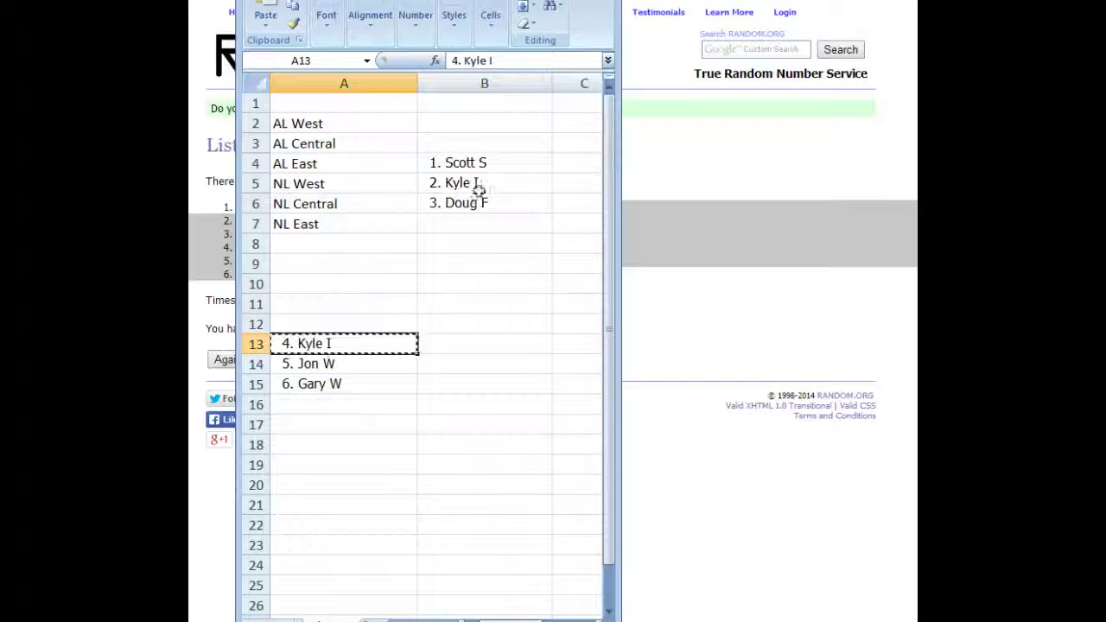
right_click(468, 127)
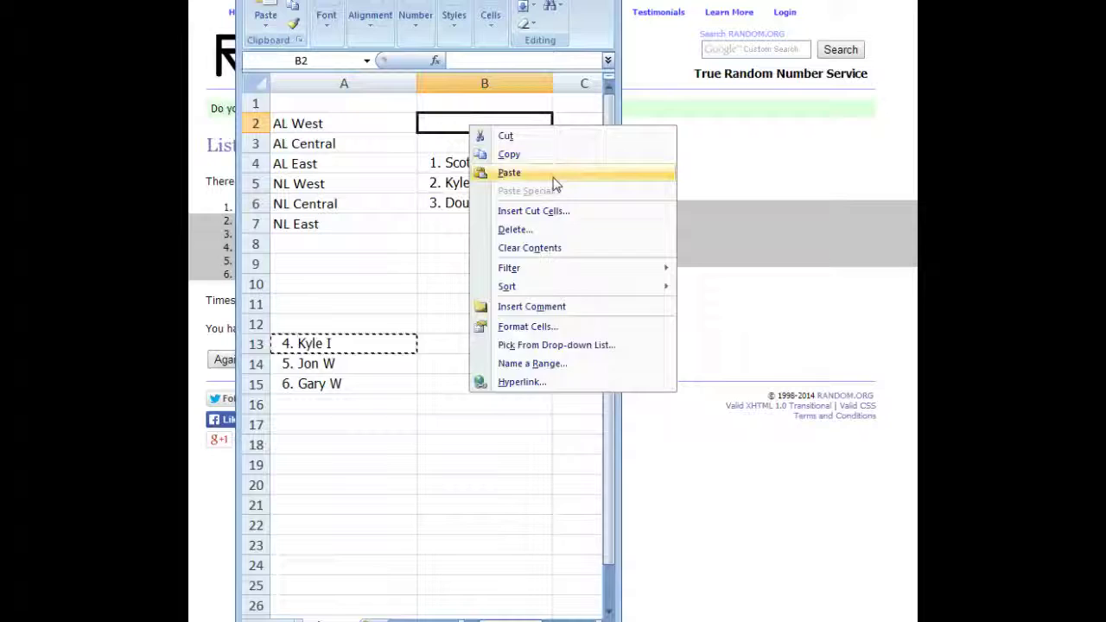
left_click(548, 173)
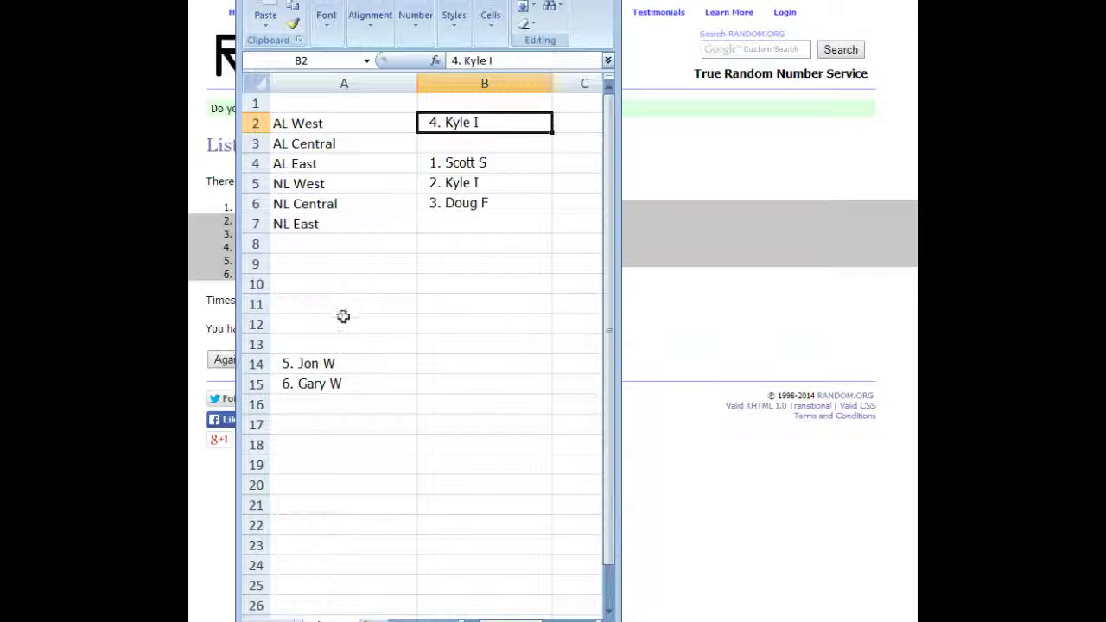
right_click(343, 367)
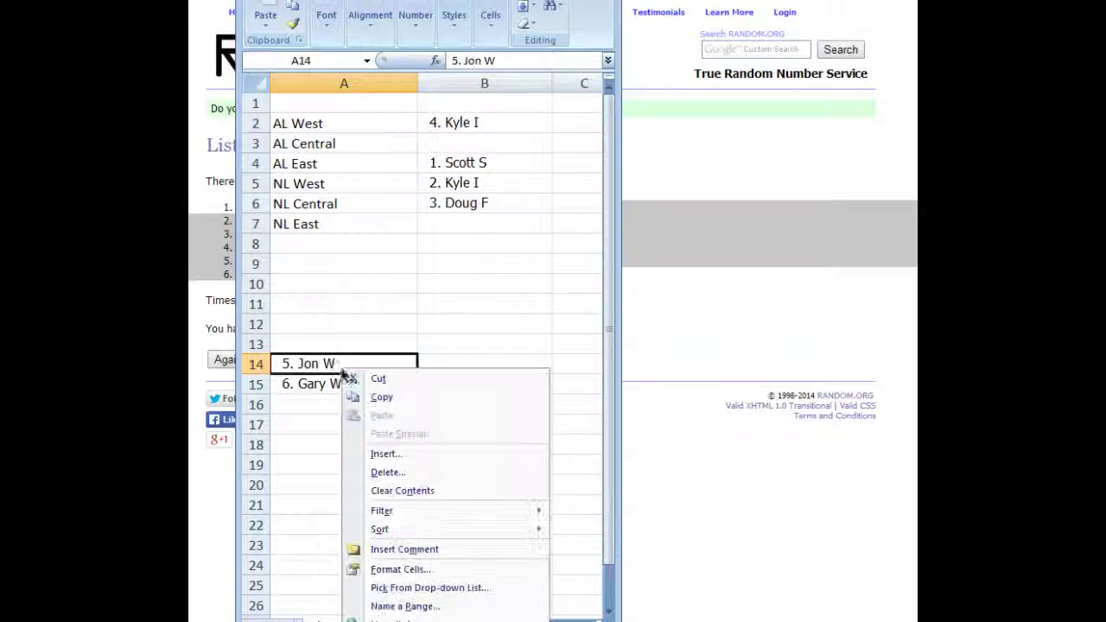
left_click(391, 381)
right_click(461, 148)
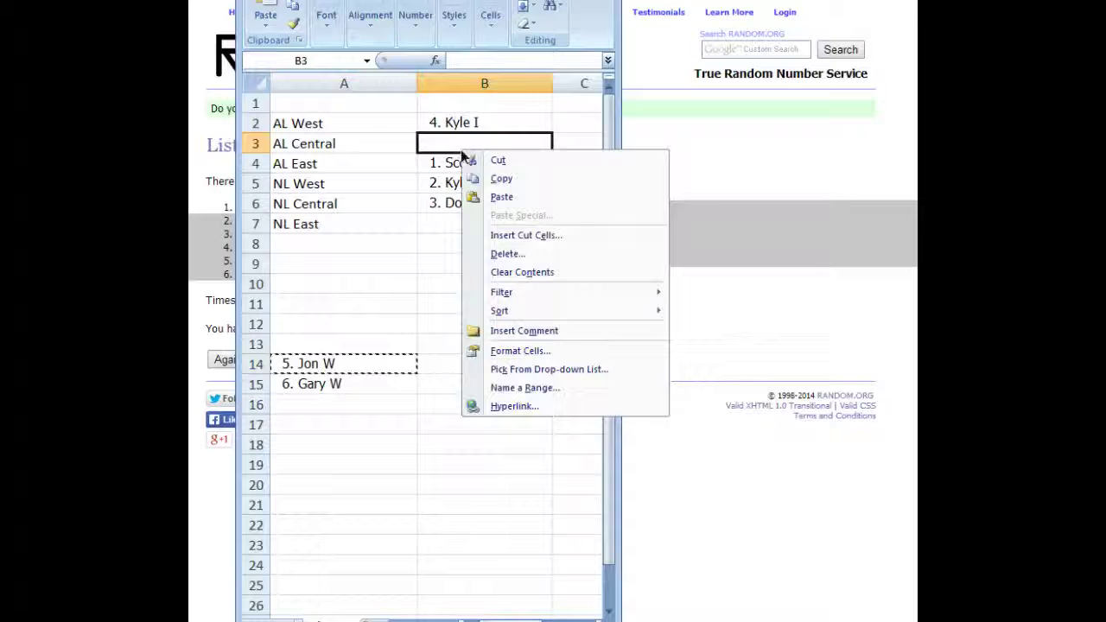
left_click(497, 195)
- Move the sixth pick beside NL East
left_click(364, 382)
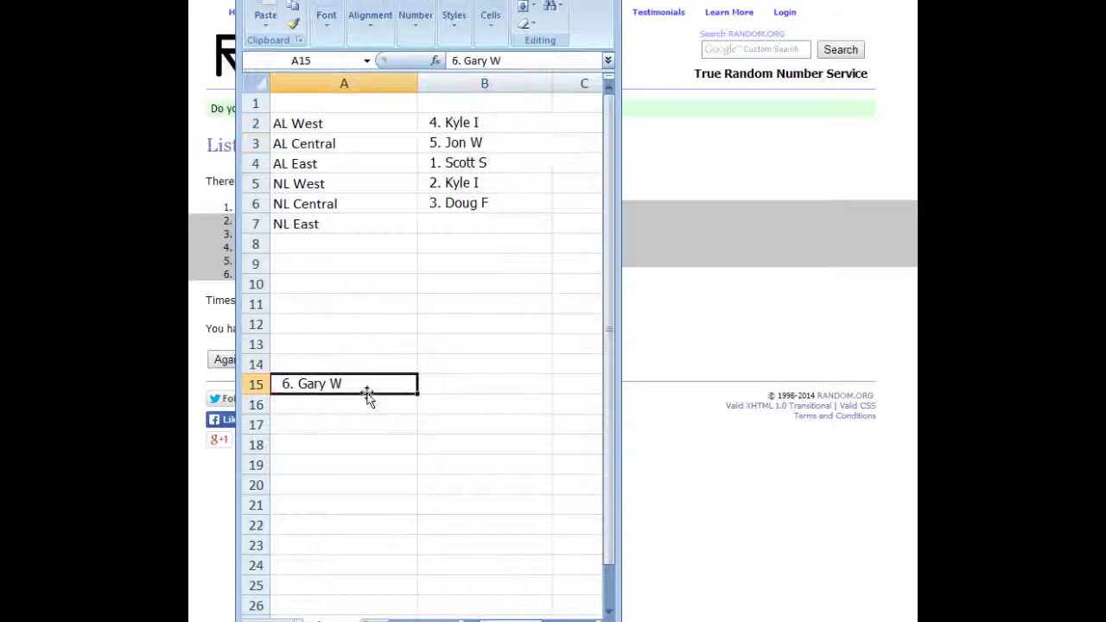
right_click(373, 387)
left_click(439, 396)
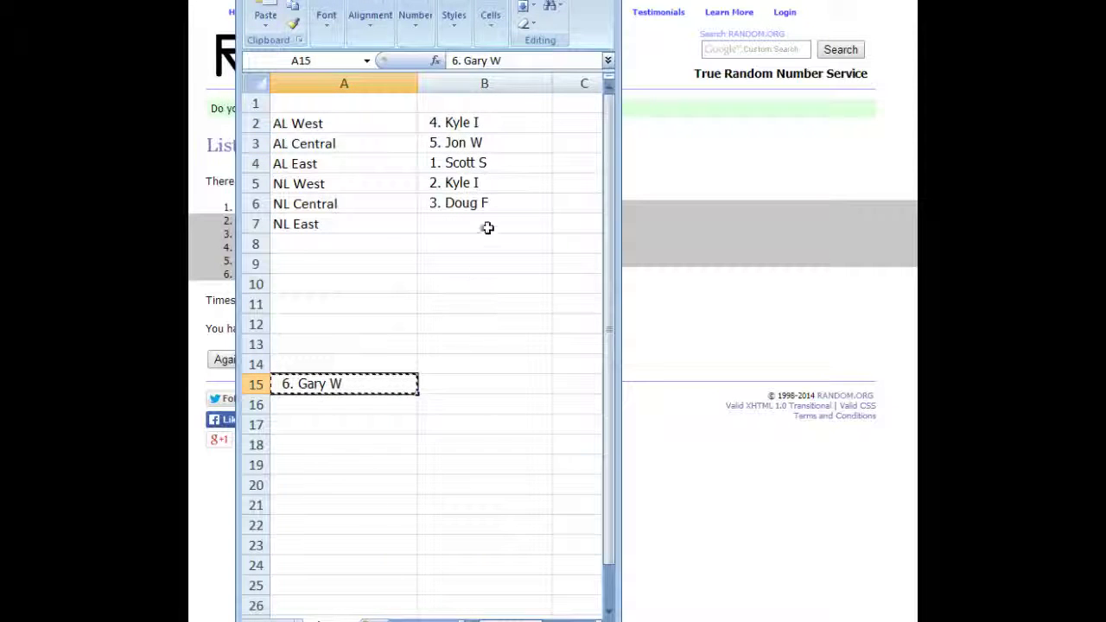
left_click(484, 226)
right_click(486, 225)
left_click(550, 273)
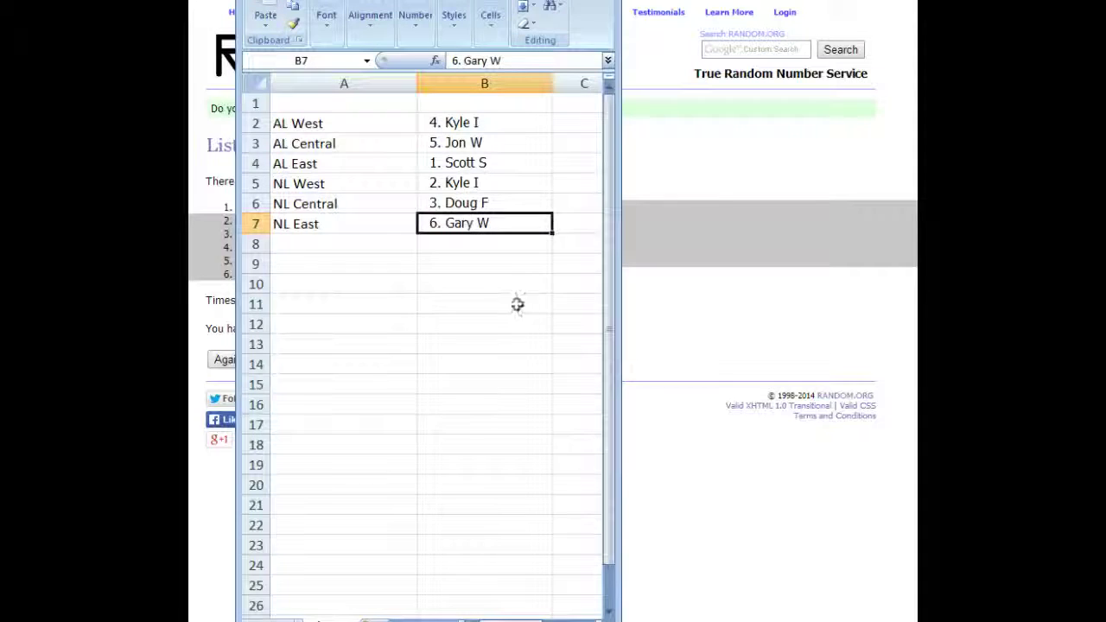